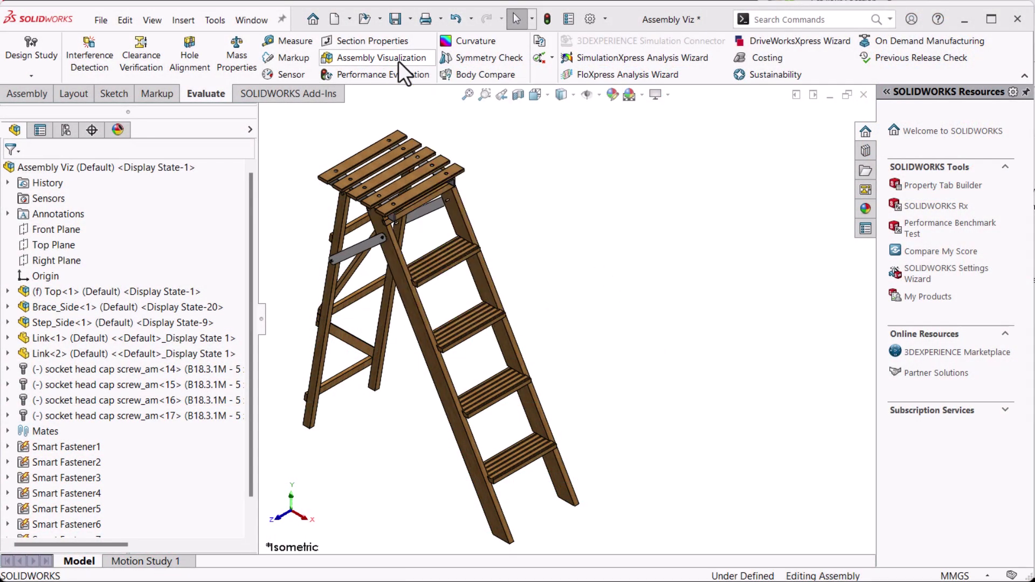
# Colour-code components by mass, switch the column to material, sort by it, and exclude the top three.
pyautogui.click(399, 61)
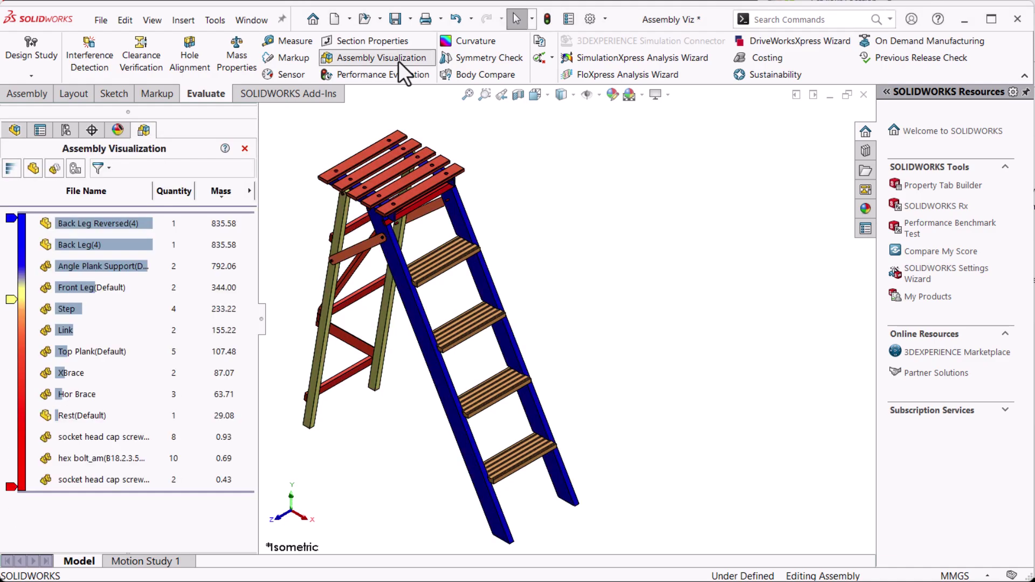
pyautogui.scroll(-5, 331, 184)
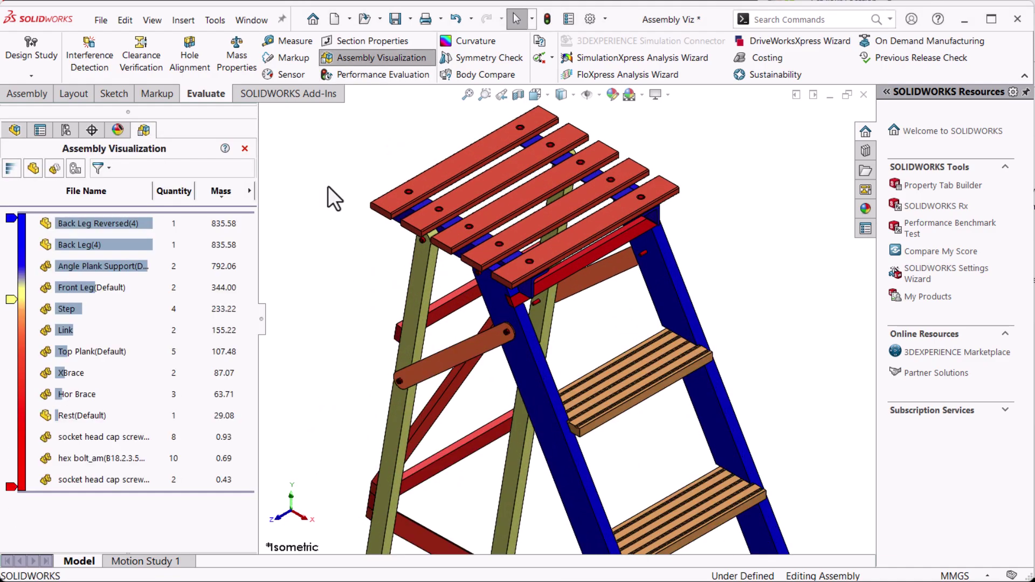
pyautogui.scroll(-3, 328, 187)
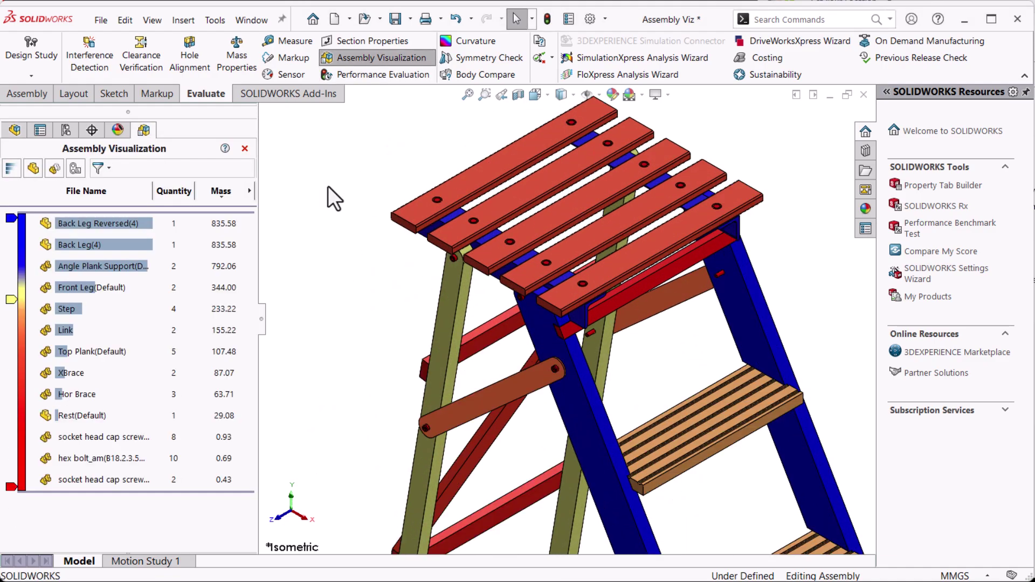
pyautogui.click(250, 191)
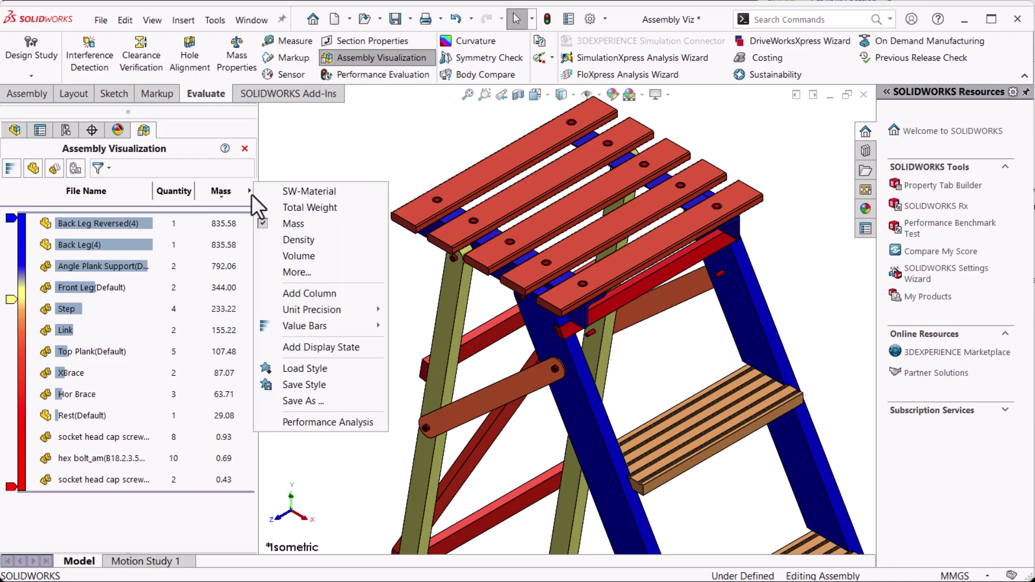
pyautogui.click(308, 191)
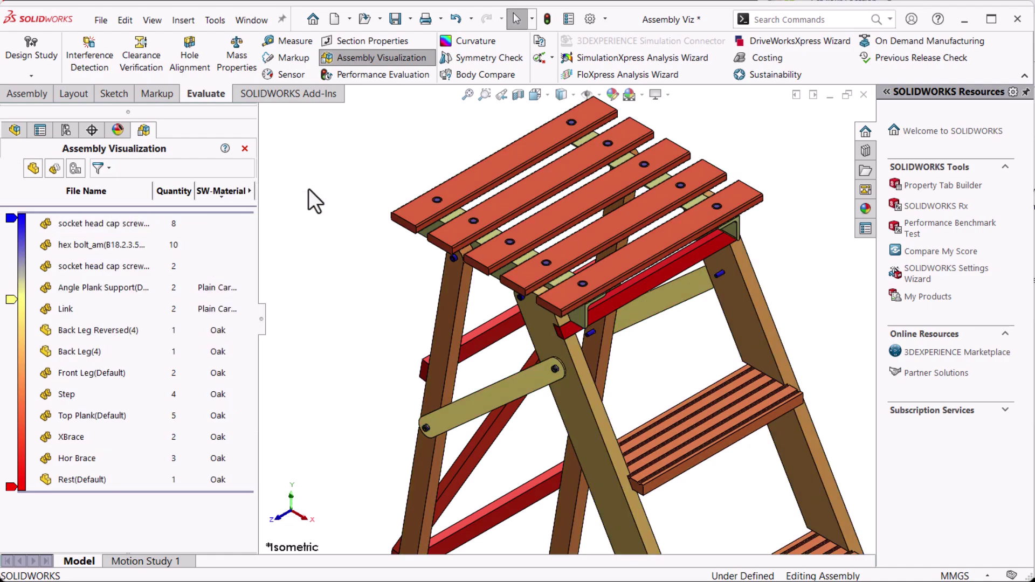
pyautogui.click(221, 193)
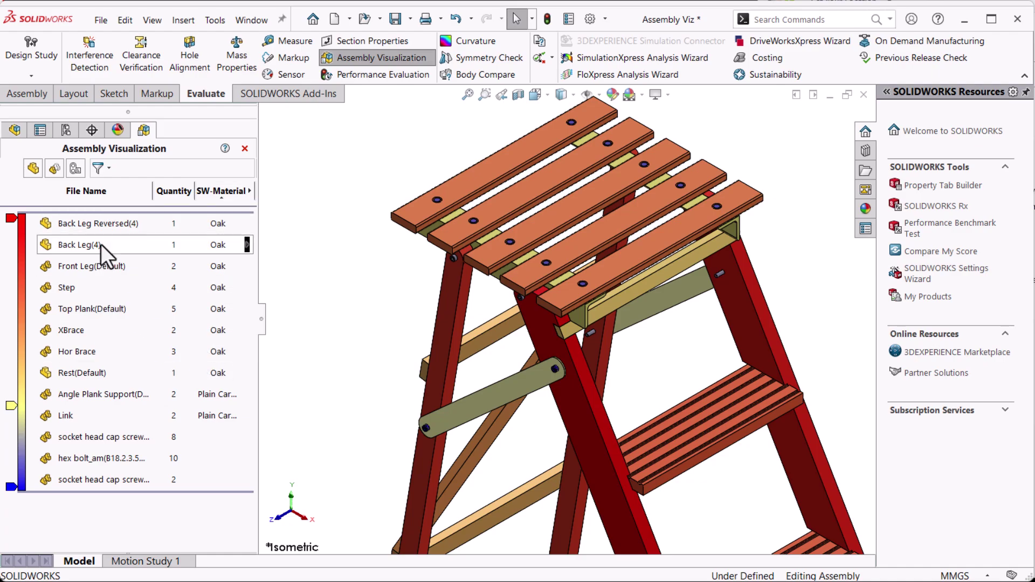
pyautogui.moveTo(121, 212); pyautogui.dragTo(128, 275)
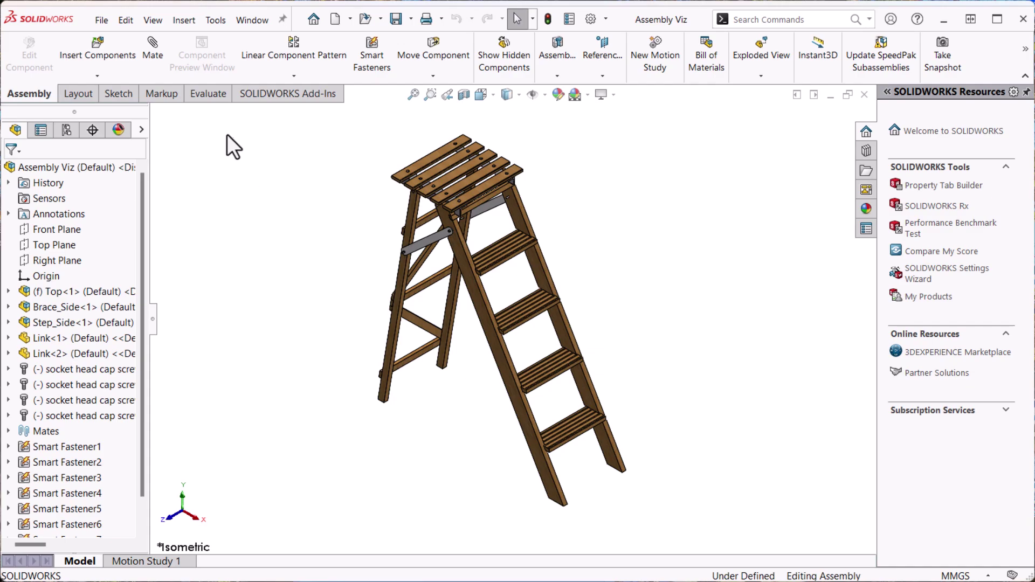
# Restart Assembly Visualization, widen the list, sort by mass both ways, then by quantity descending.
pyautogui.click(209, 93)
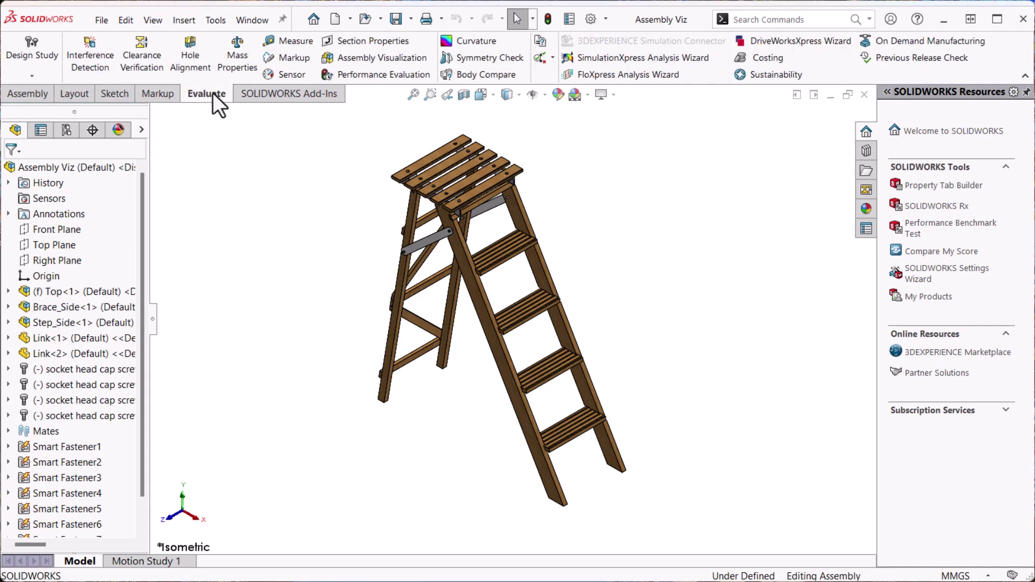
pyautogui.click(362, 59)
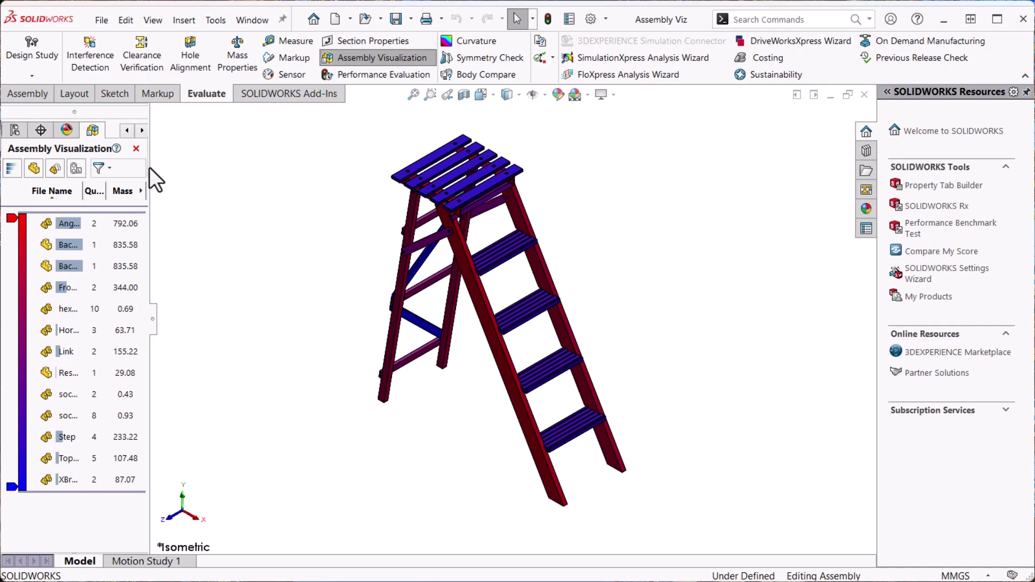
pyautogui.moveTo(151, 178); pyautogui.dragTo(193, 178)
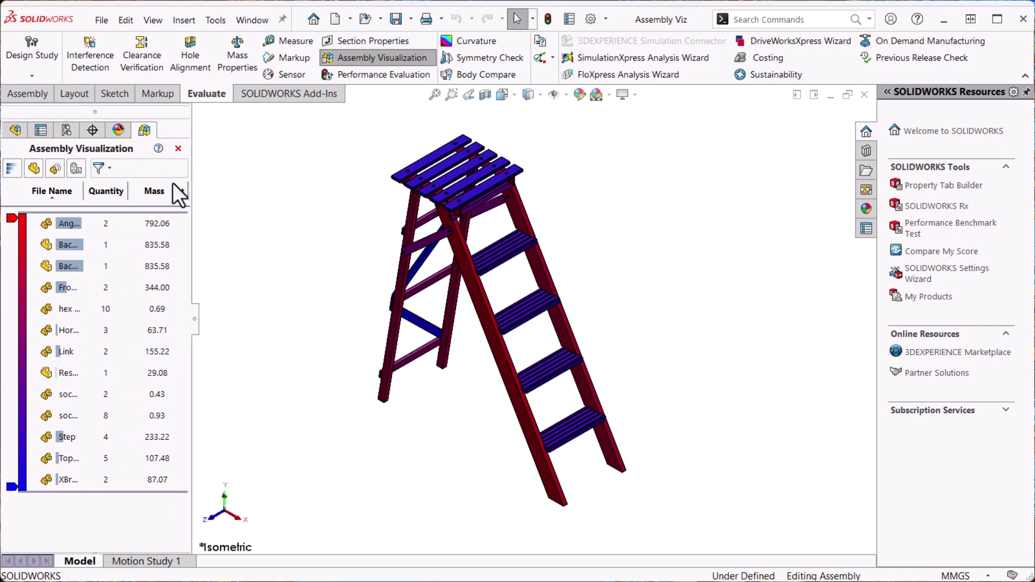
pyautogui.click(153, 190)
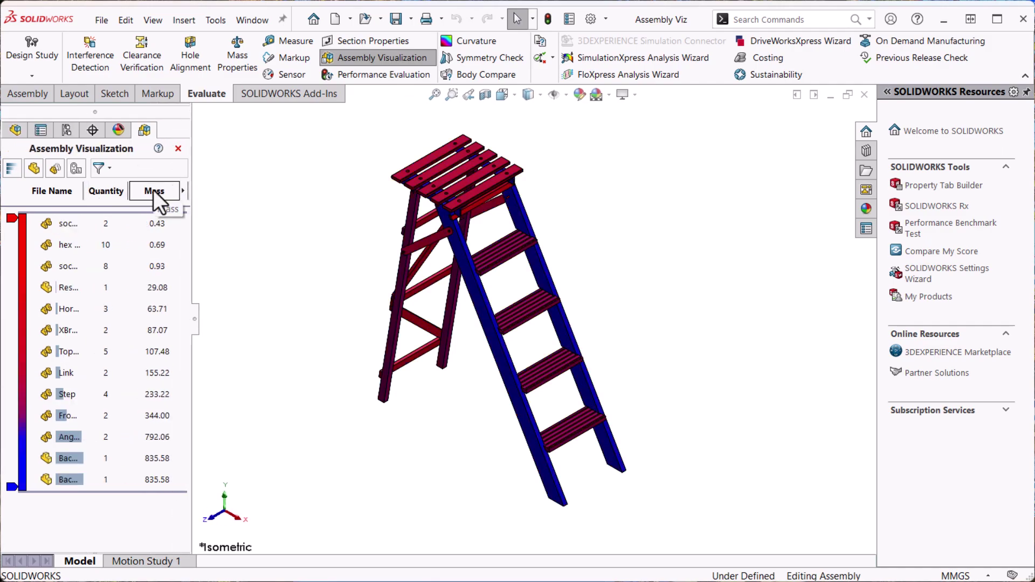
pyautogui.click(152, 190)
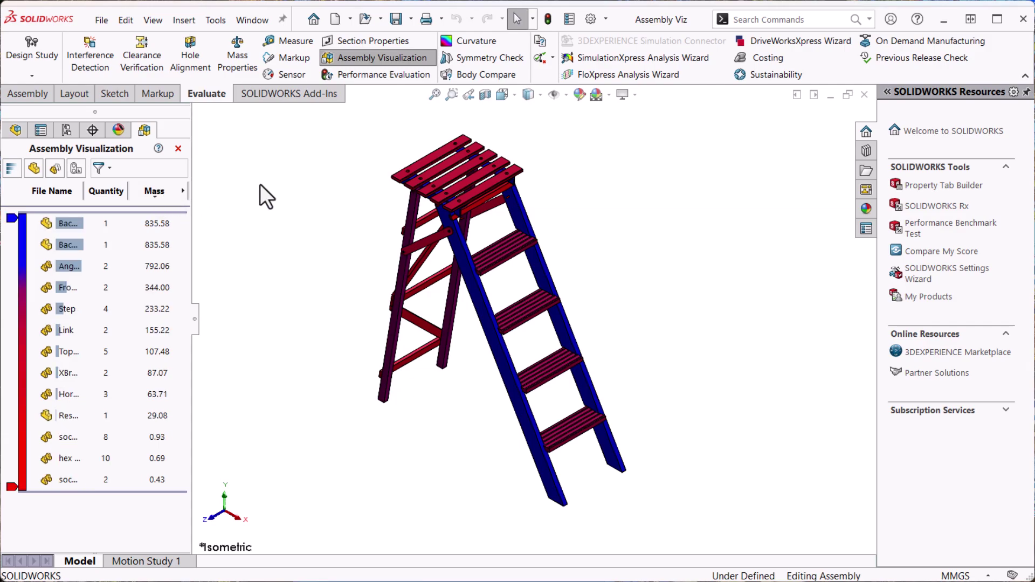
pyautogui.click(115, 191)
pyautogui.click(114, 190)
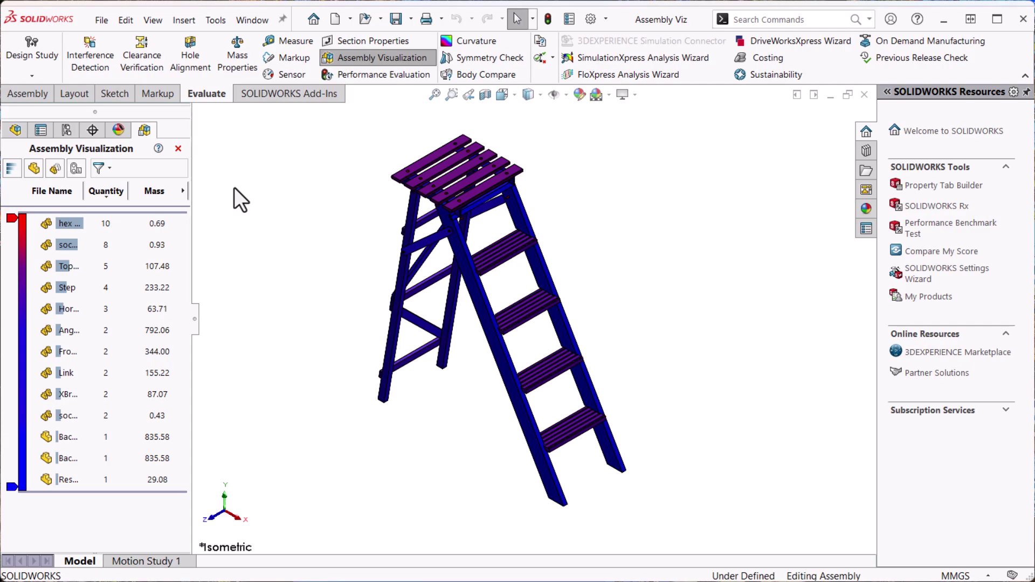
# Zoom to the selected hex bolts row from the quantity list.
pyautogui.click(69, 223)
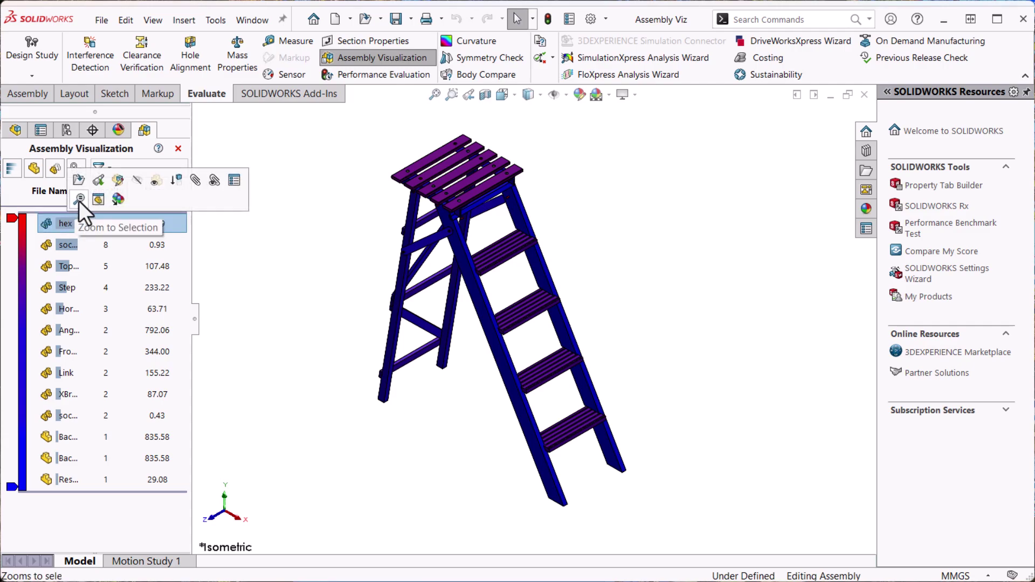
pyautogui.click(79, 200)
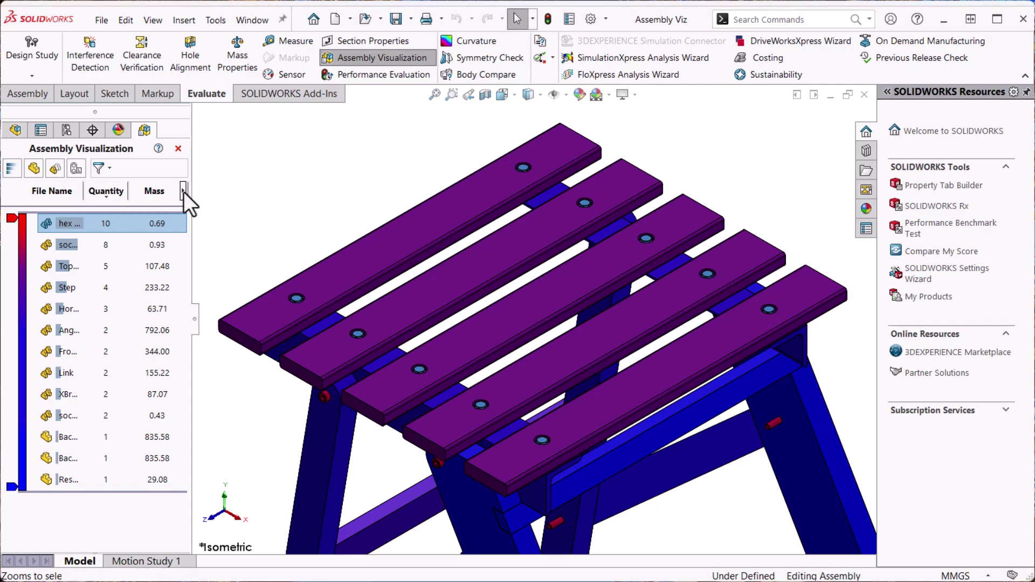
# Add an SW-Material property column to the component list and sort by it, Oak first.
pyautogui.click(183, 192)
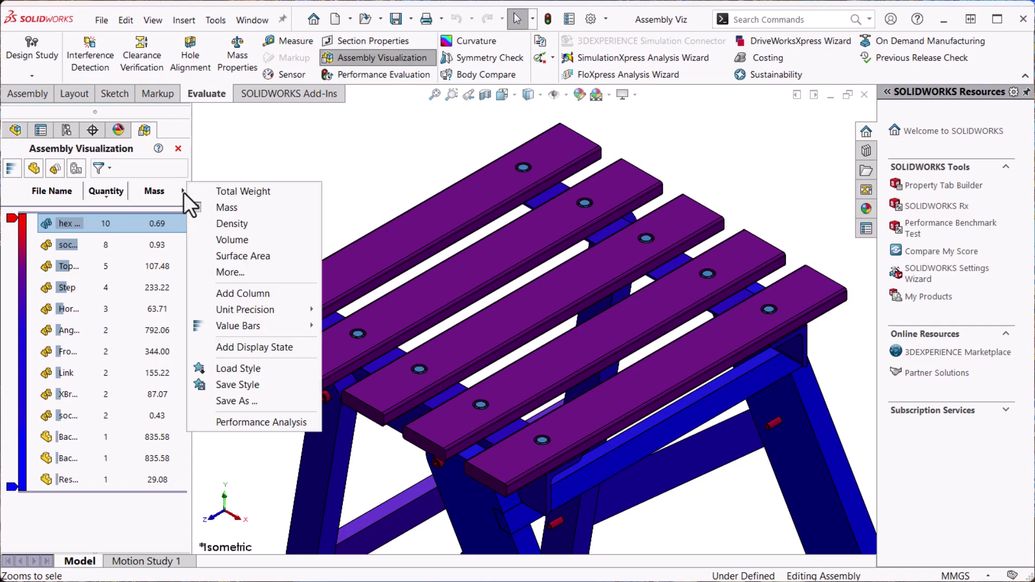
pyautogui.click(254, 271)
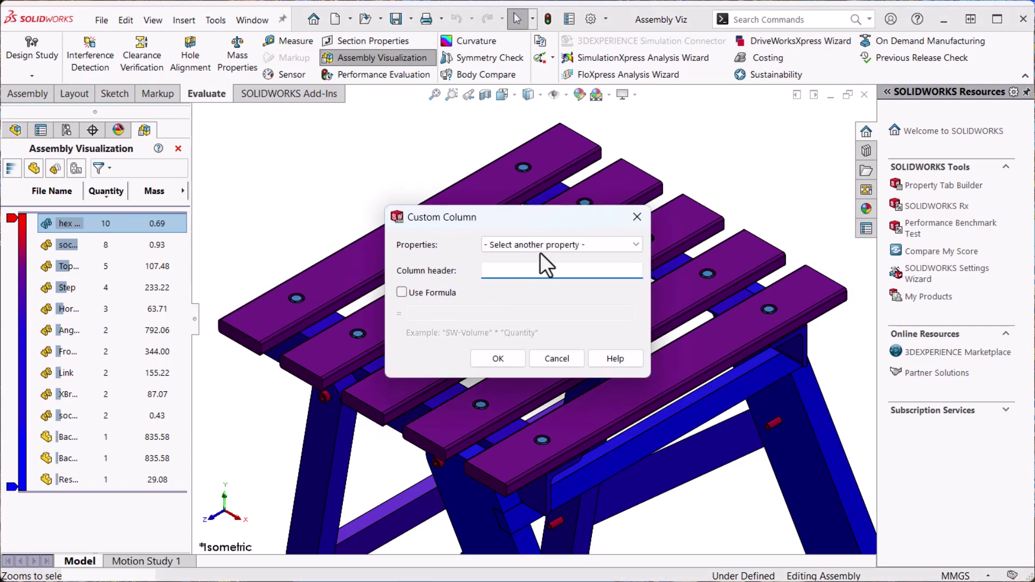
pyautogui.click(548, 245)
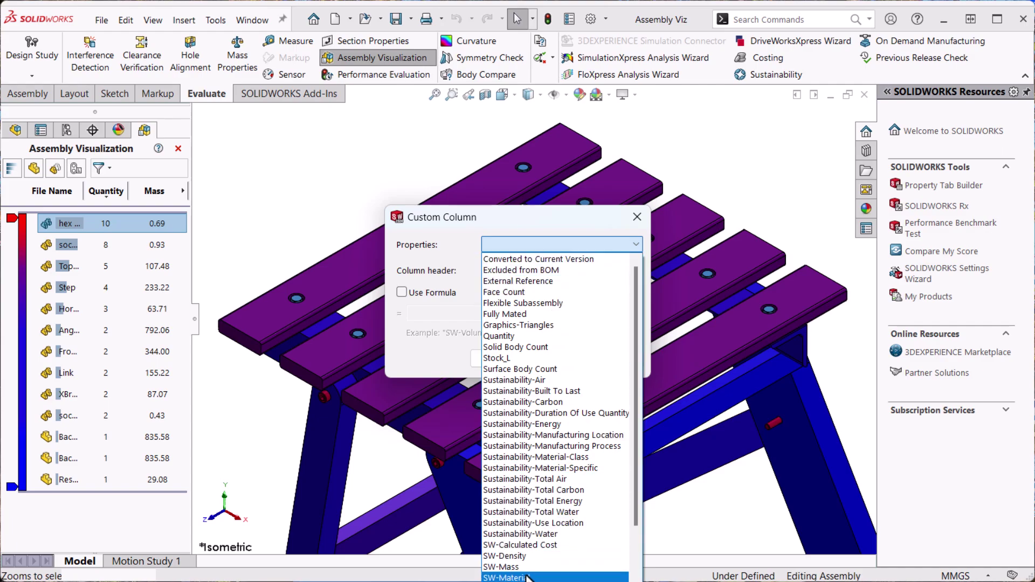
pyautogui.click(527, 577)
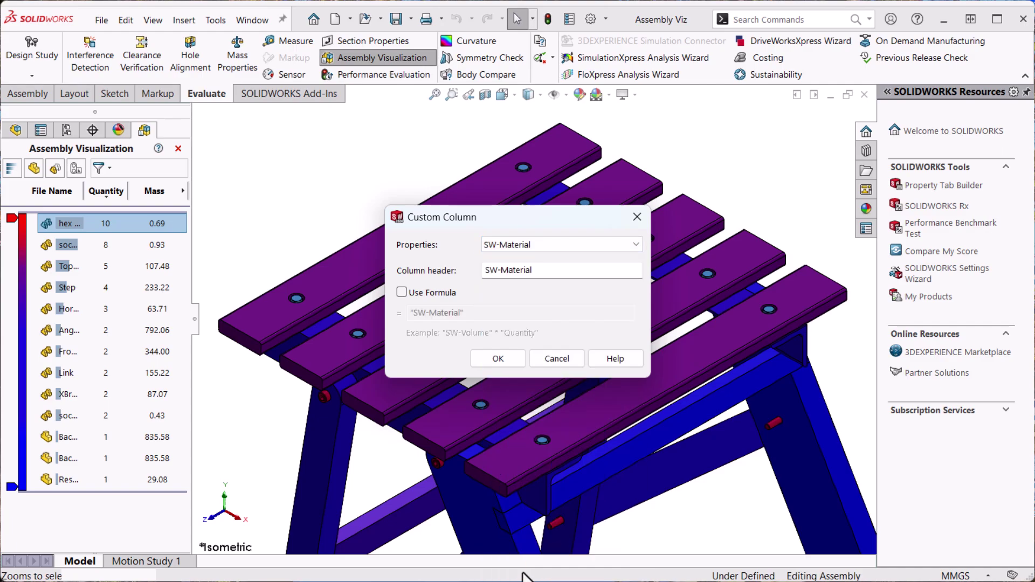
pyautogui.click(511, 361)
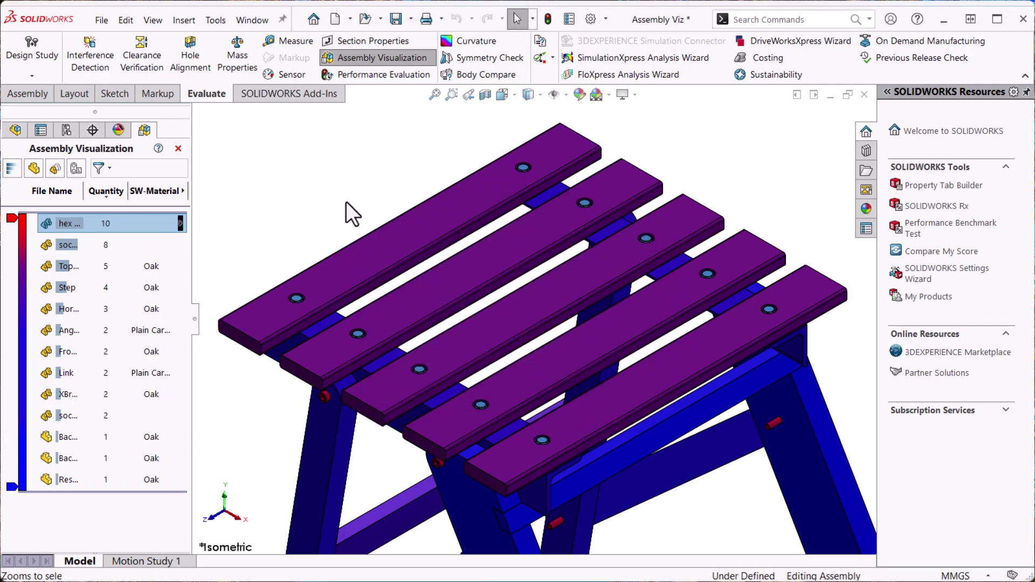
pyautogui.click(161, 191)
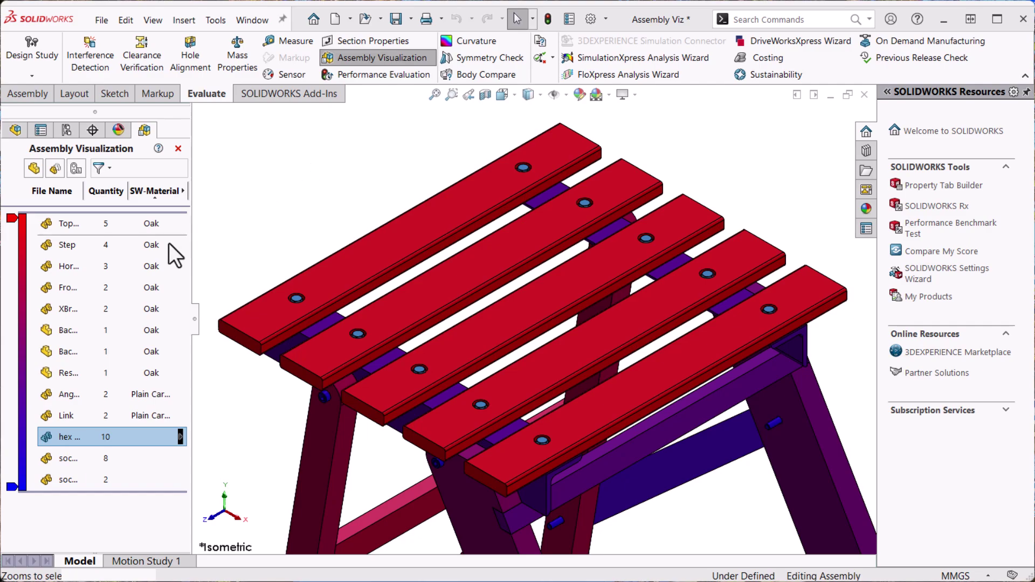
# Add a yellow colour to the gradient scale and drag its marker lower on the bar.
pyautogui.doubleClick(15, 363)
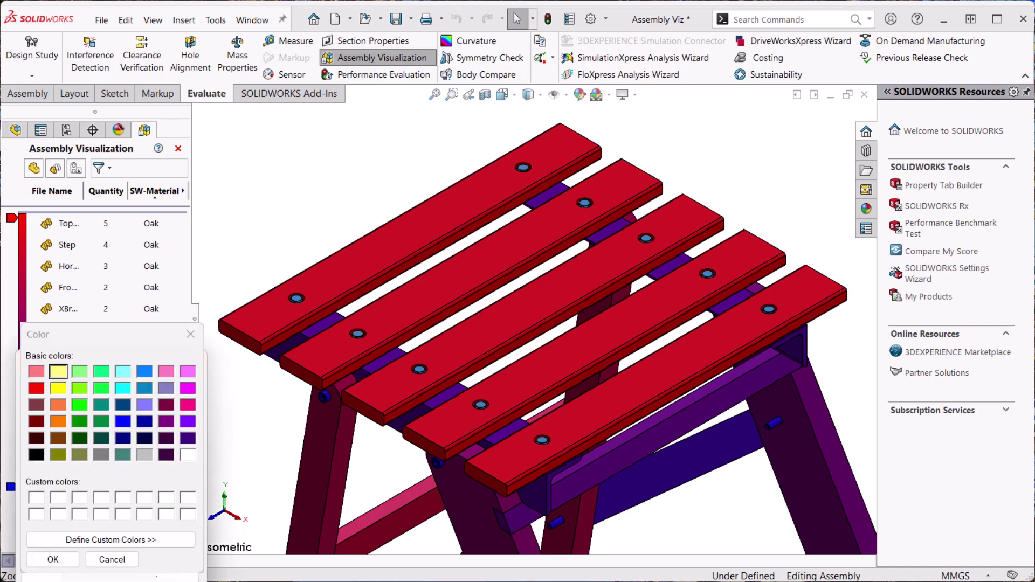
pyautogui.click(53, 559)
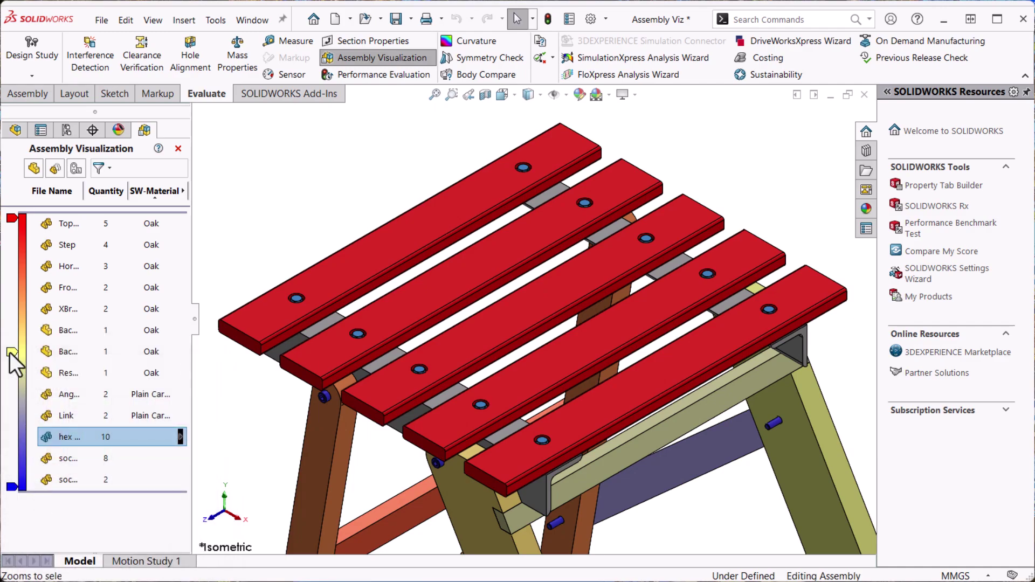
pyautogui.moveTo(11, 353); pyautogui.dragTo(14, 405)
pyautogui.click(290, 213)
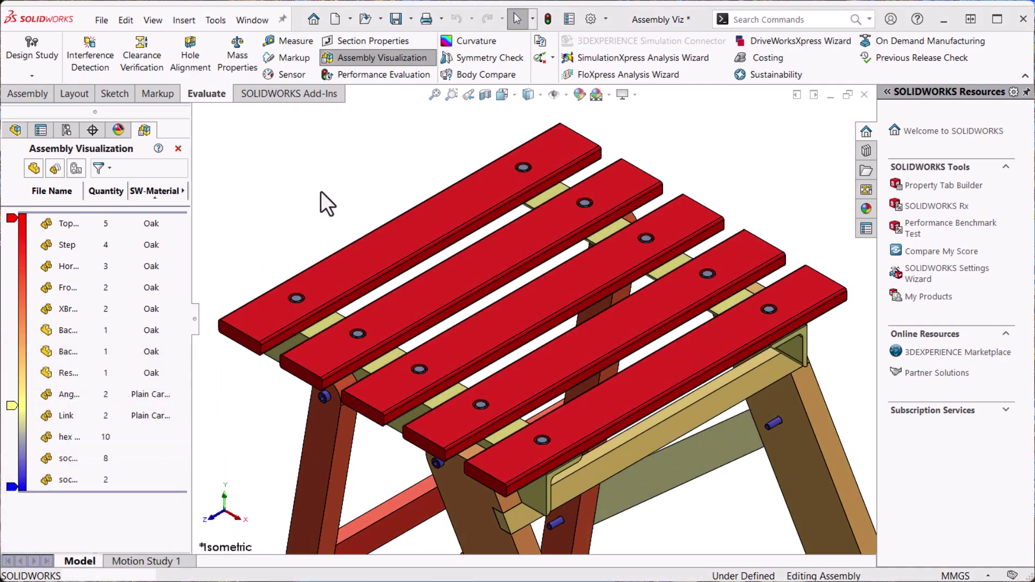
# Start a custom formula column based on the SW-SurfaceArea property.
pyautogui.click(184, 193)
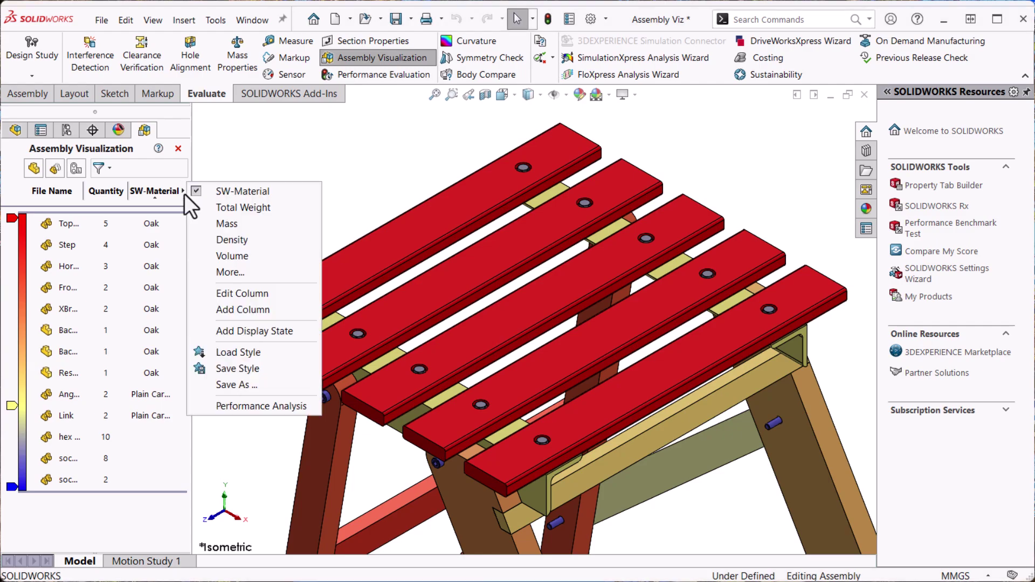
pyautogui.click(236, 271)
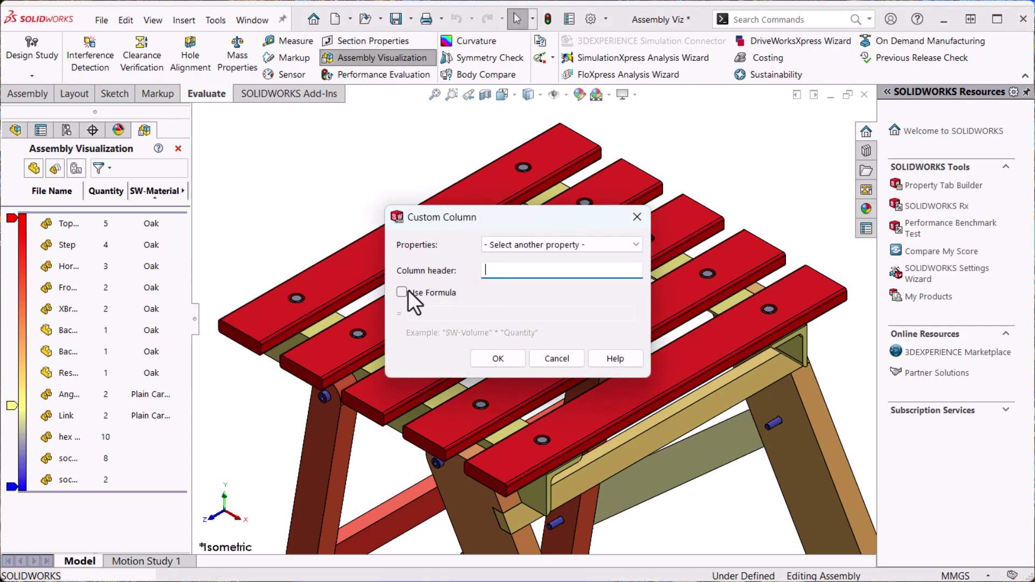
pyautogui.click(402, 294)
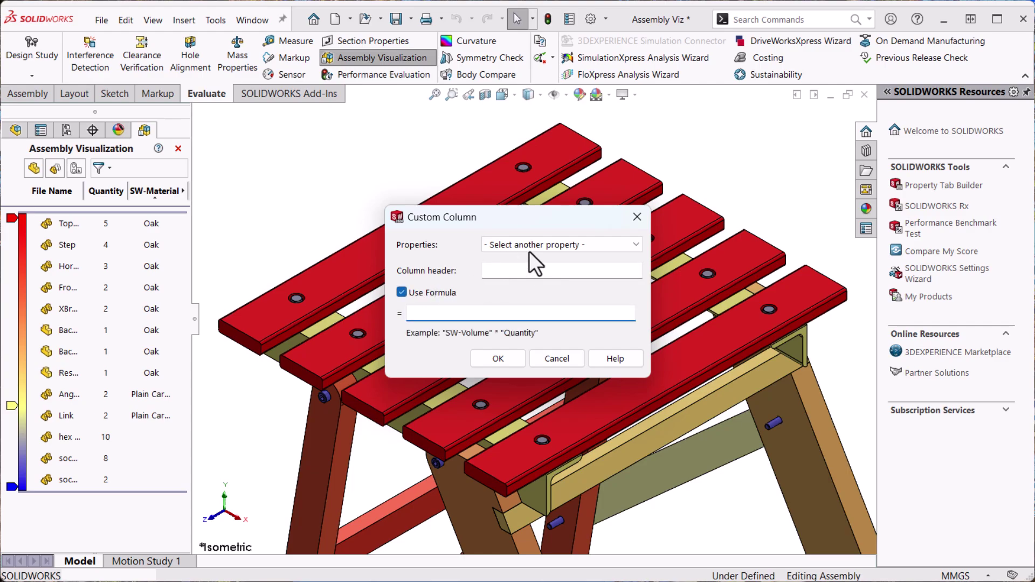
pyautogui.click(561, 245)
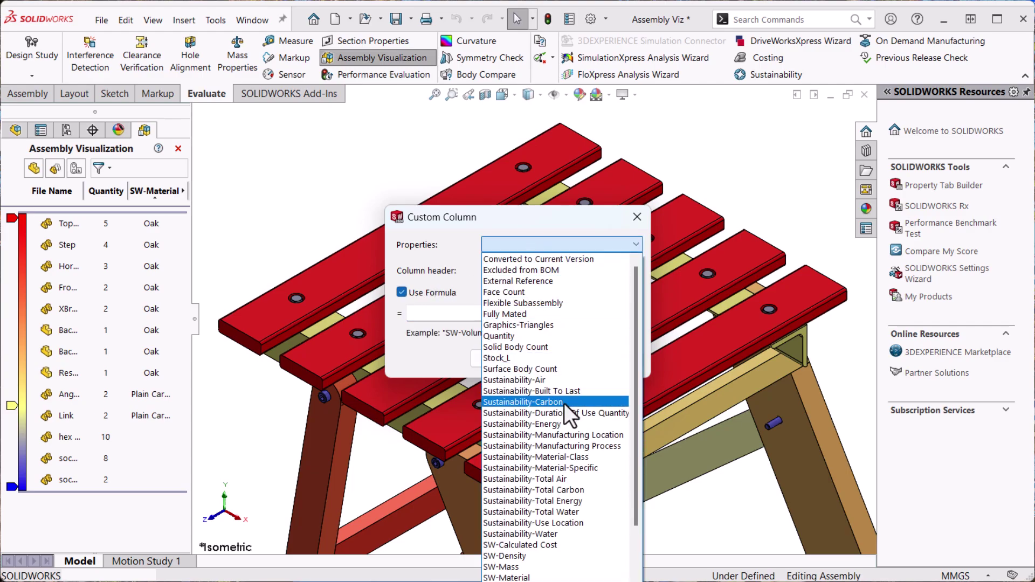
pyautogui.scroll(-1, 566, 411)
pyautogui.scroll(-1, 566, 412)
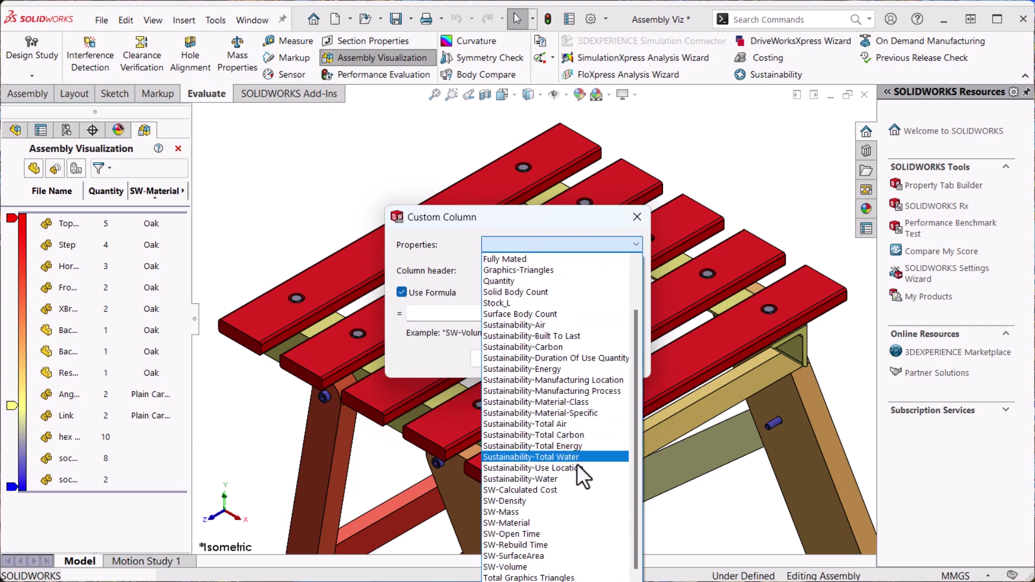
pyautogui.click(572, 554)
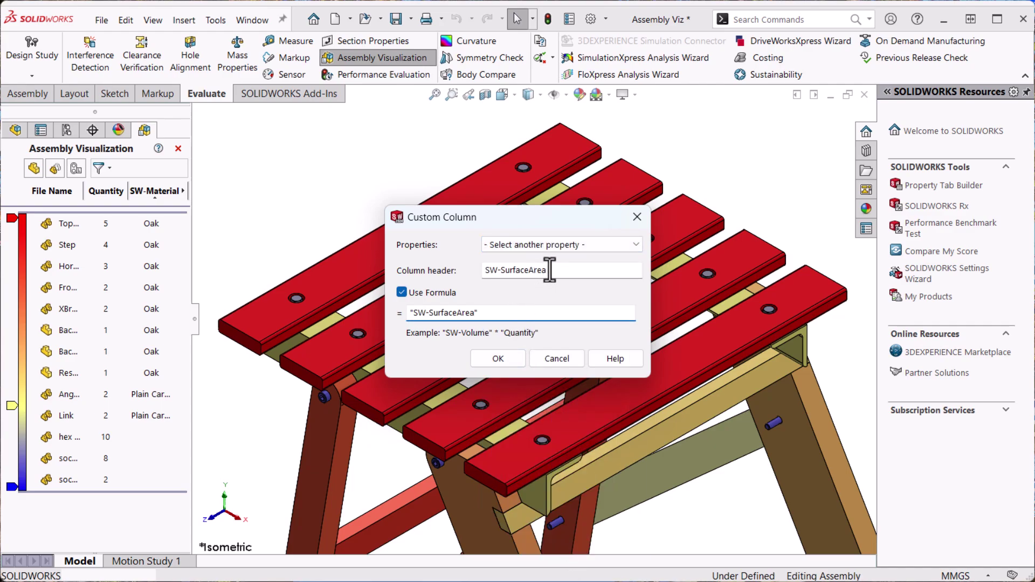
# Name it Paint Cost $ with formula /1000*0.002, sort highest first, exclude zero-cost fasteners.
pyautogui.moveTo(548, 270); pyautogui.dragTo(484, 270)
pyautogui.write('Pain')
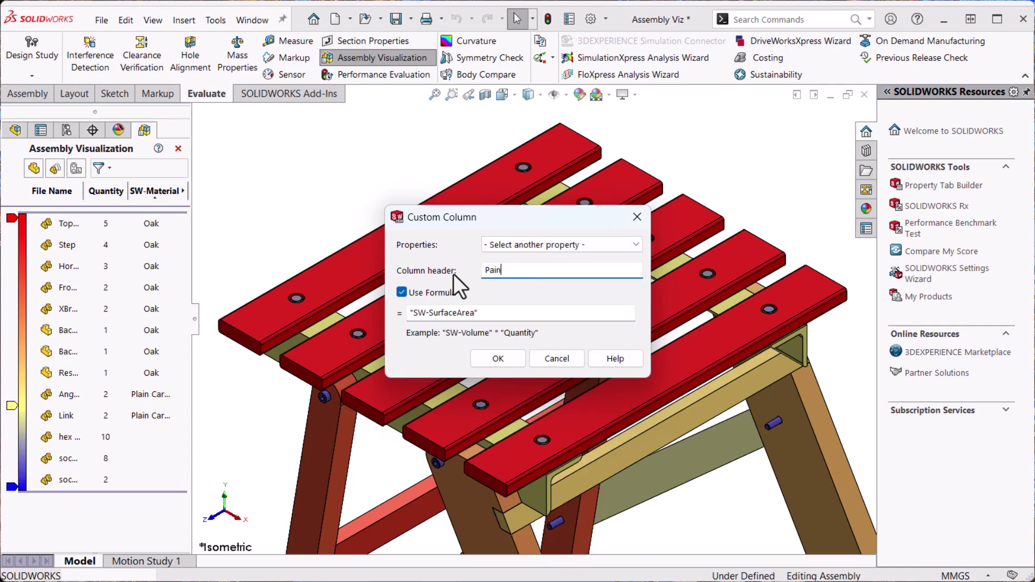
pyautogui.write('t Cost $')
pyautogui.click(494, 313)
pyautogui.write('/10')
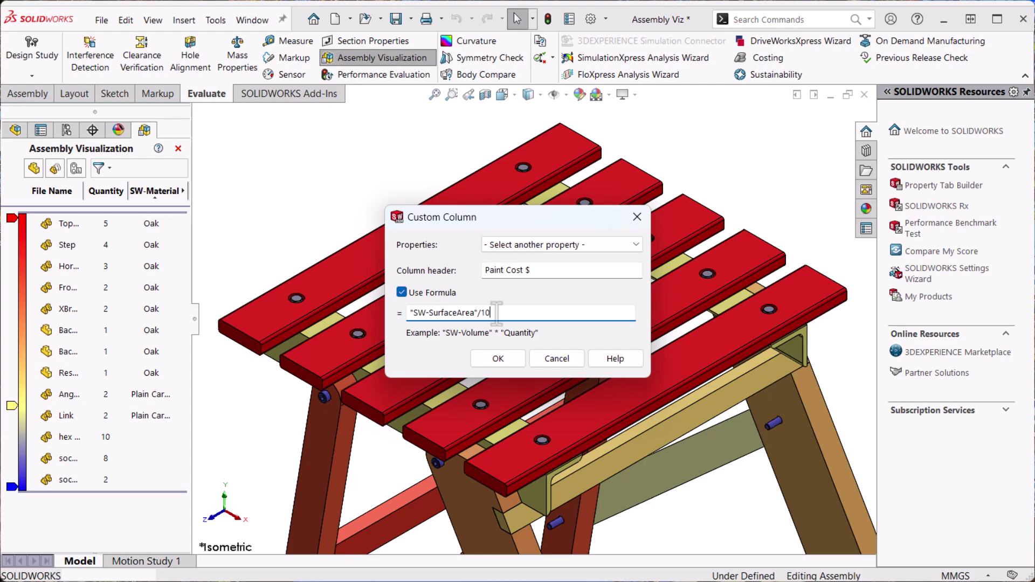
pyautogui.write('00')
pyautogui.write('*0.')
pyautogui.write('002')
pyautogui.click(490, 357)
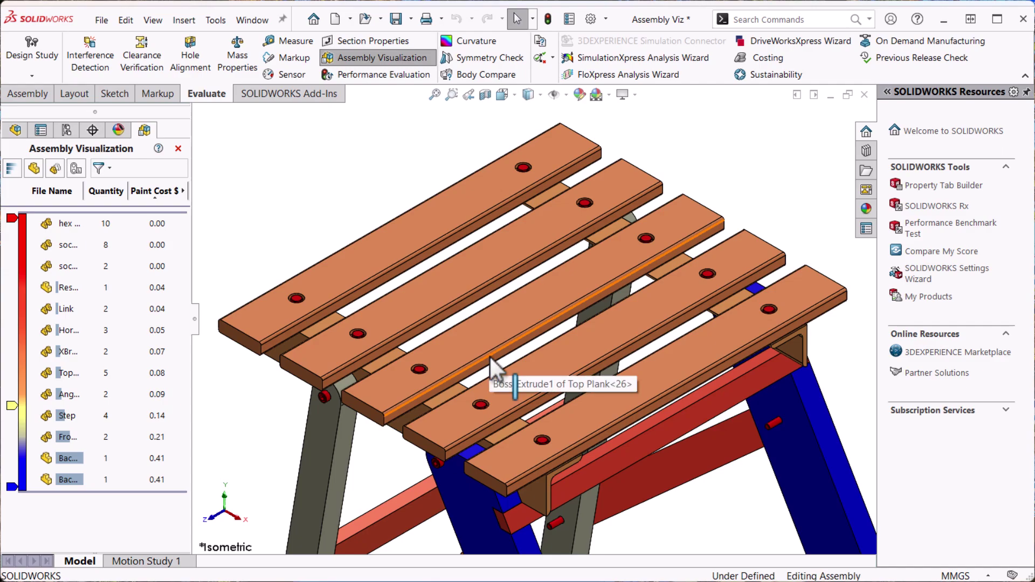
pyautogui.click(158, 191)
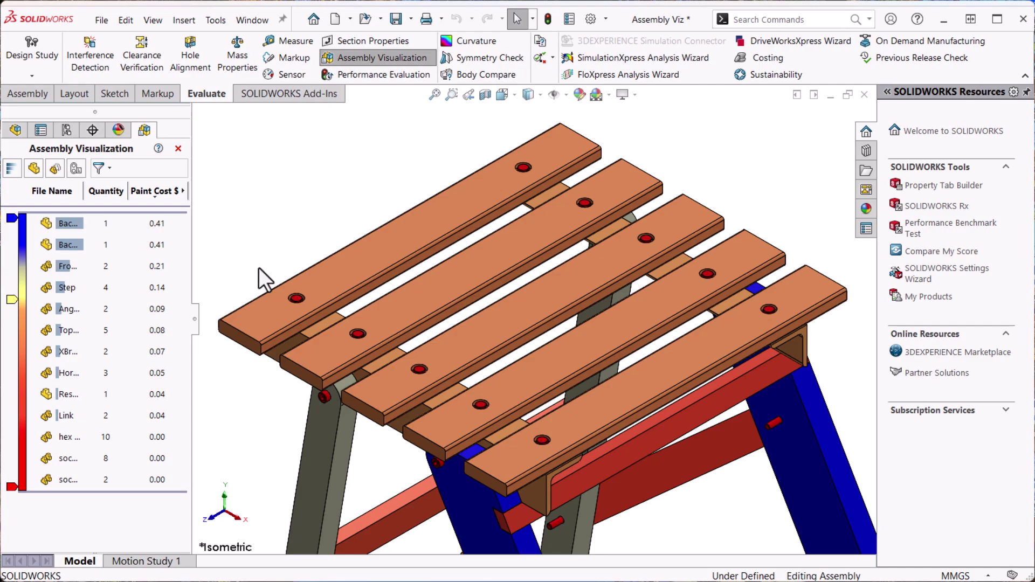
pyautogui.moveTo(130, 490); pyautogui.dragTo(144, 427)
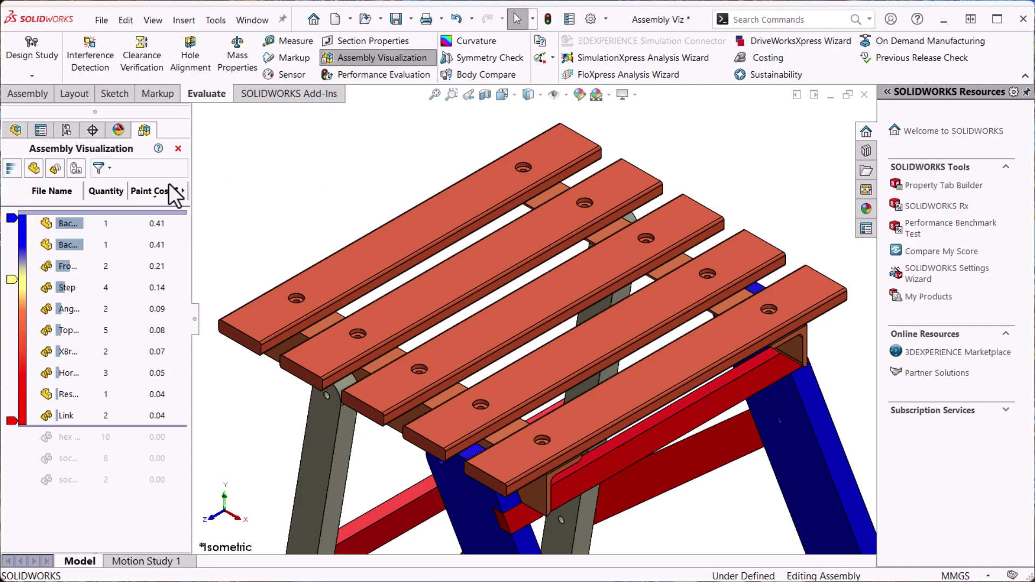
# Show performance analysis, widen the pane and File Name column, and drag the colouring cutoff below three.
pyautogui.click(79, 171)
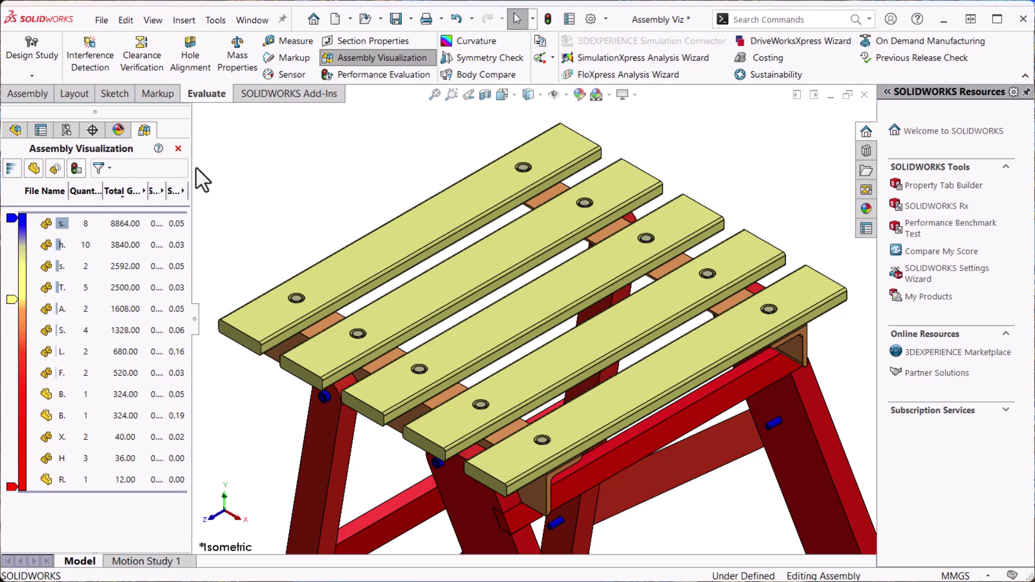
pyautogui.moveTo(191, 164); pyautogui.dragTo(259, 170)
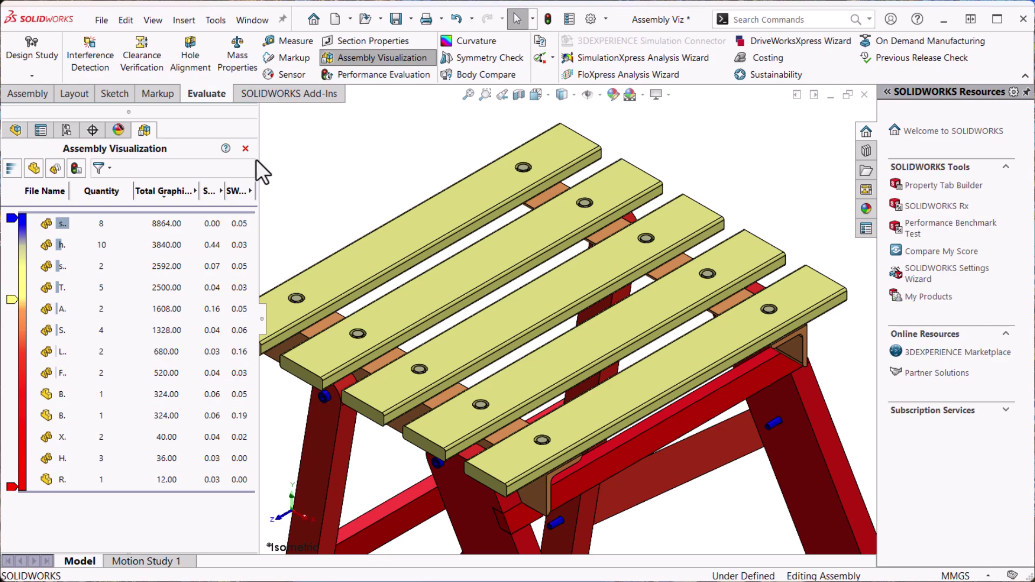
pyautogui.moveTo(122, 190); pyautogui.dragTo(156, 191)
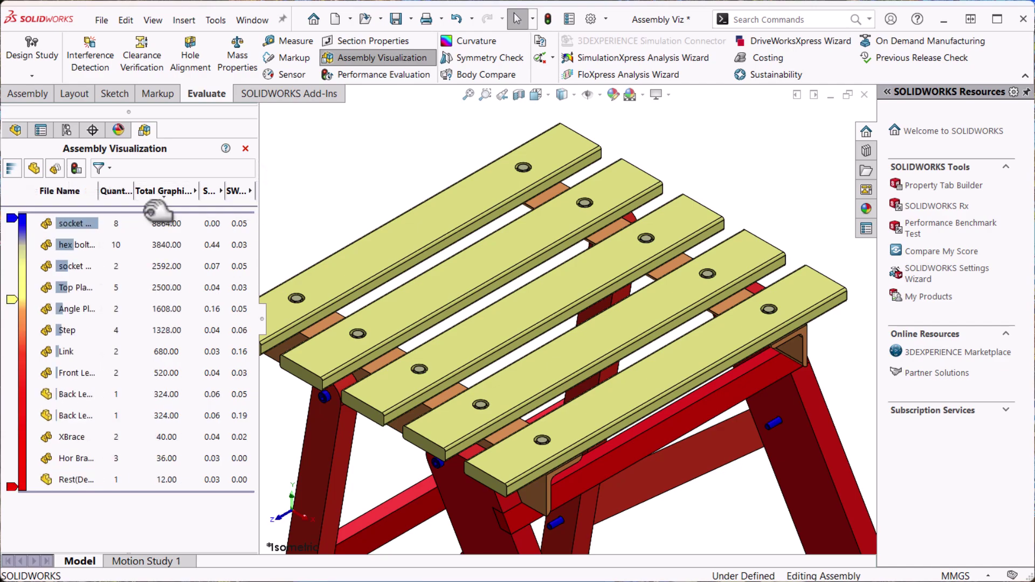
pyautogui.moveTo(158, 204); pyautogui.dragTo(166, 275)
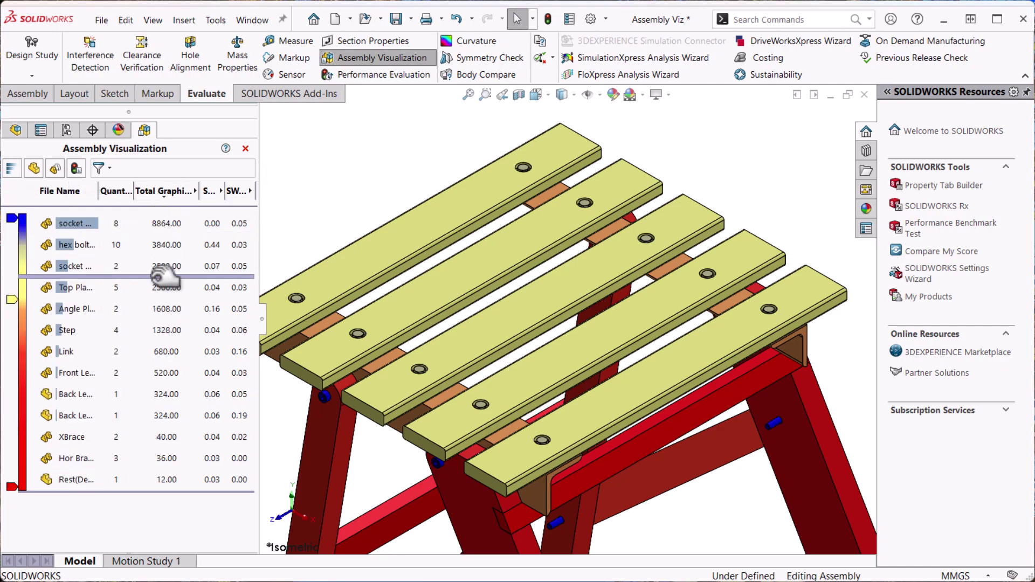